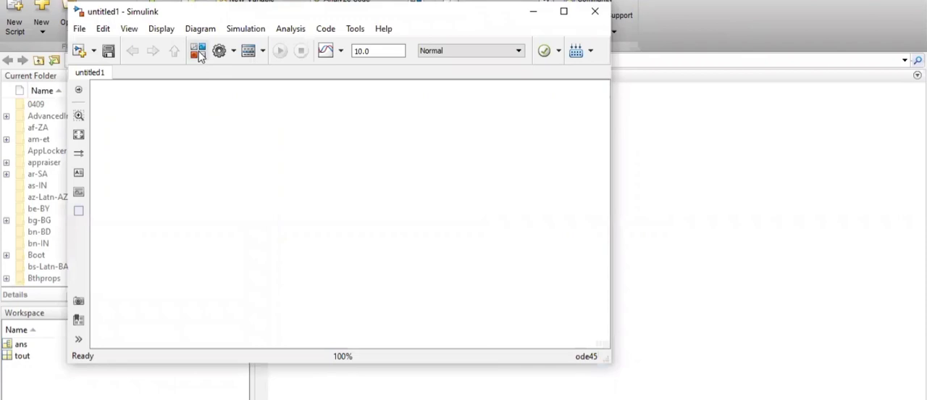
Search the block library for DC voltage and add the powerlib Electrical Sources DC Voltage Source block to the untitled1 model
{"action": "left_click", "coordinate": [200, 56]}
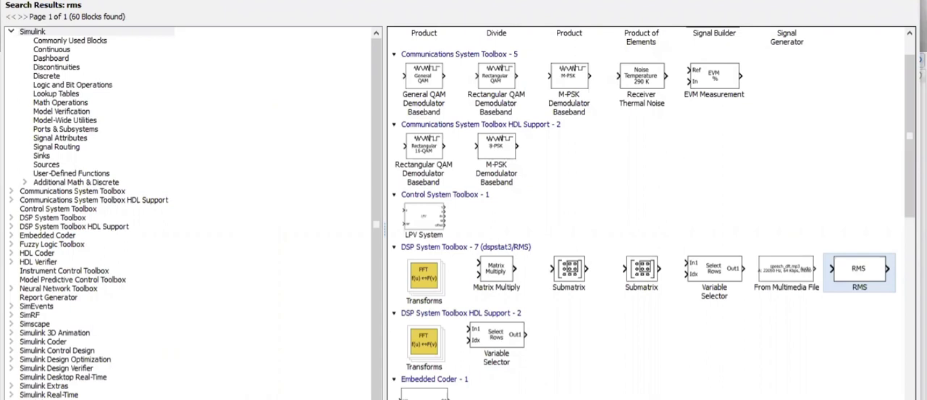
{"action": "type", "text": "d"}
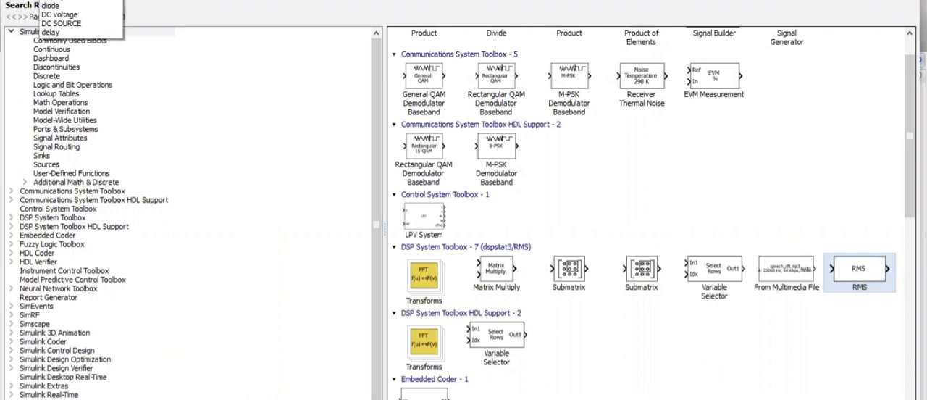
{"action": "type", "text": "c"}
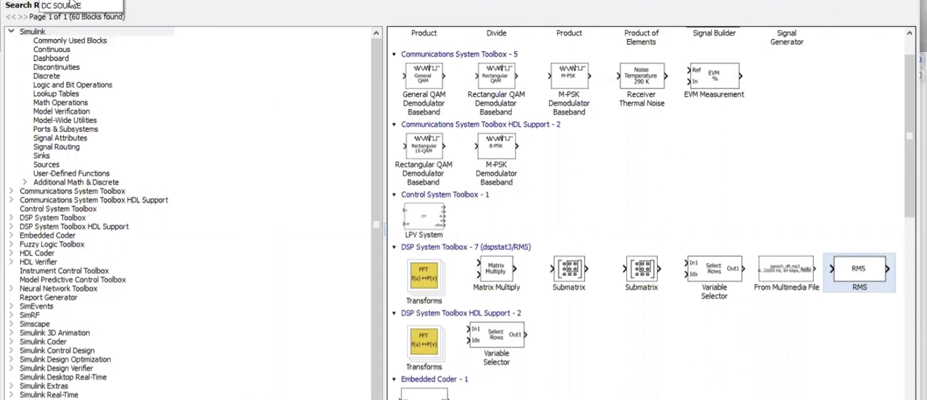
{"action": "left_click", "coordinate": [72, 5]}
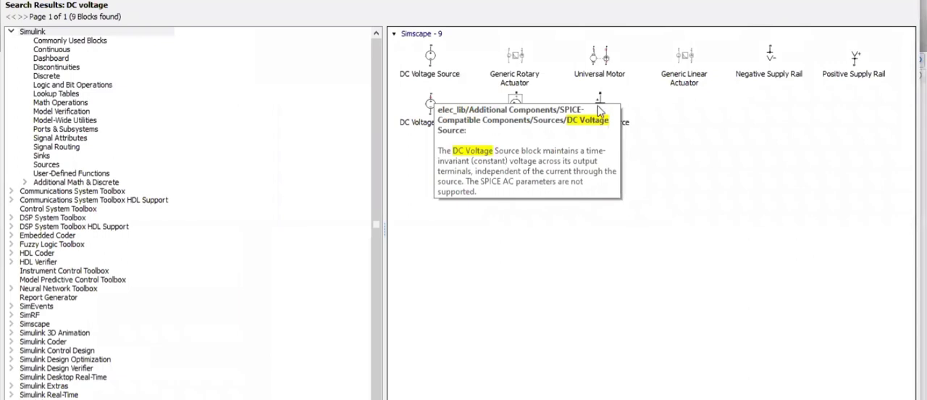
{"action": "left_click", "coordinate": [597, 106]}
{"action": "right_click", "coordinate": [597, 105]}
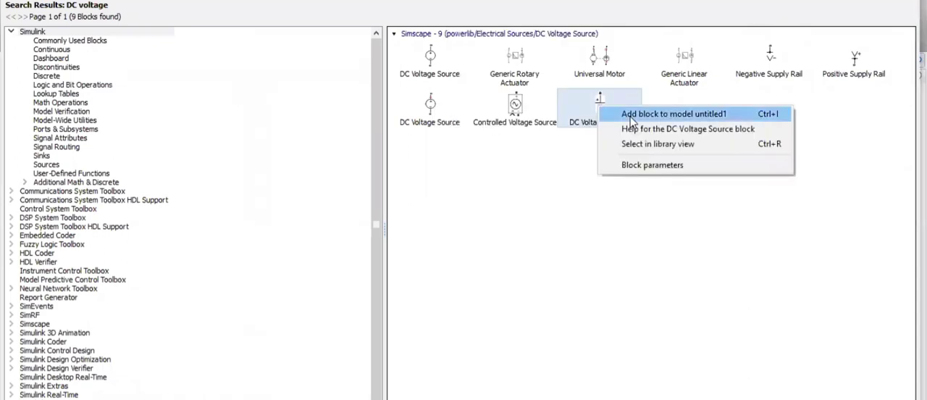
{"action": "left_click", "coordinate": [630, 116]}
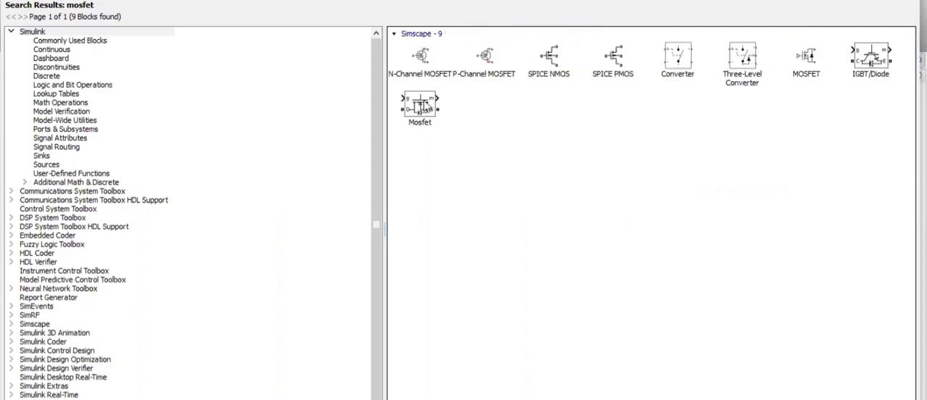
Look up the powerlib Mosfet, Diode and powergui blocks in the block library
{"action": "right_click", "coordinate": [449, 111]}
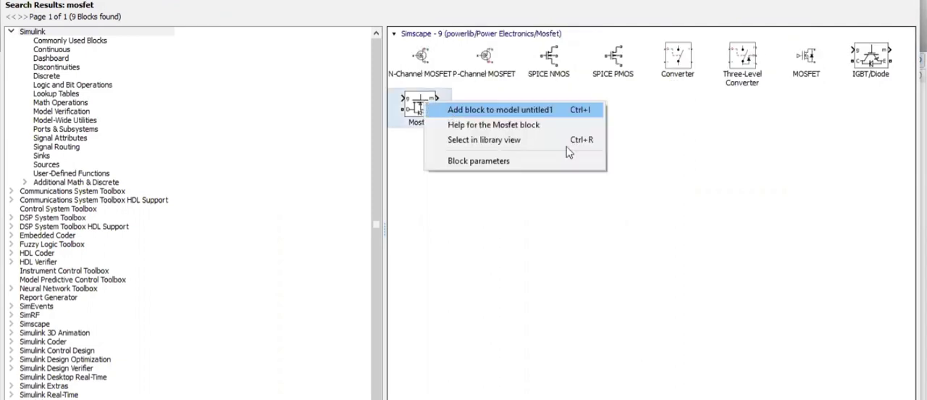
{"action": "left_click", "coordinate": [650, 161]}
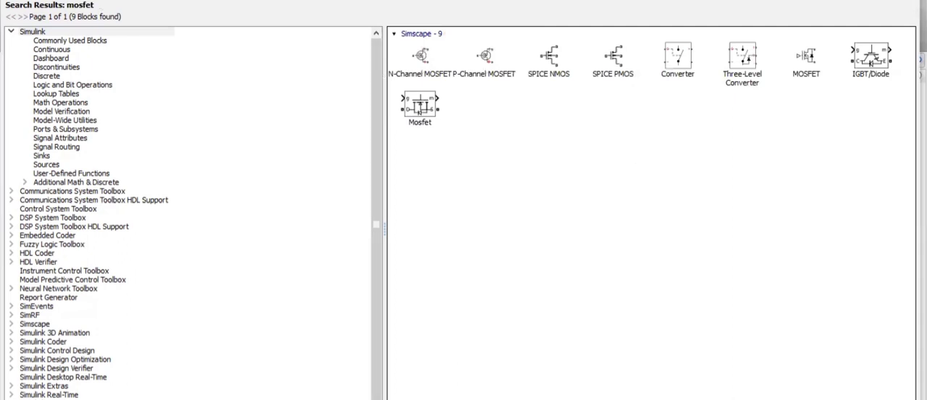
{"action": "type", "text": "di"}
{"action": "key", "text": "Return"}
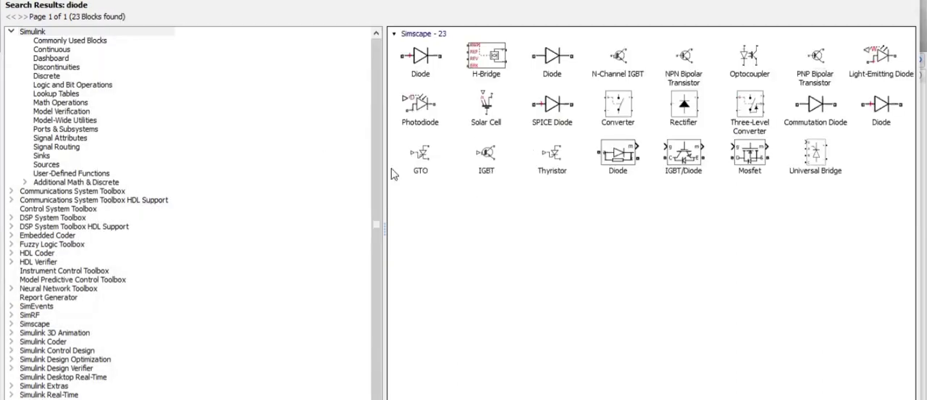
{"action": "left_click", "coordinate": [620, 155]}
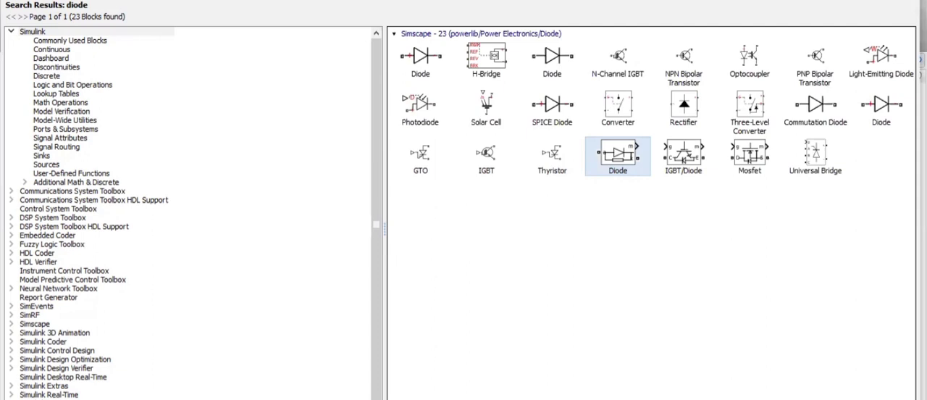
{"action": "key", "text": "Return"}
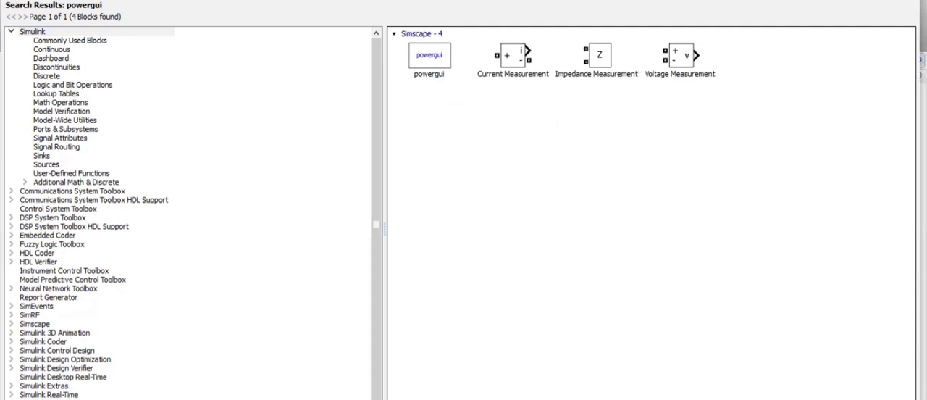
Search the block library for rlc and add the powerlib Series RLC Branch block to the untitled1 model
{"action": "type", "text": "rlc"}
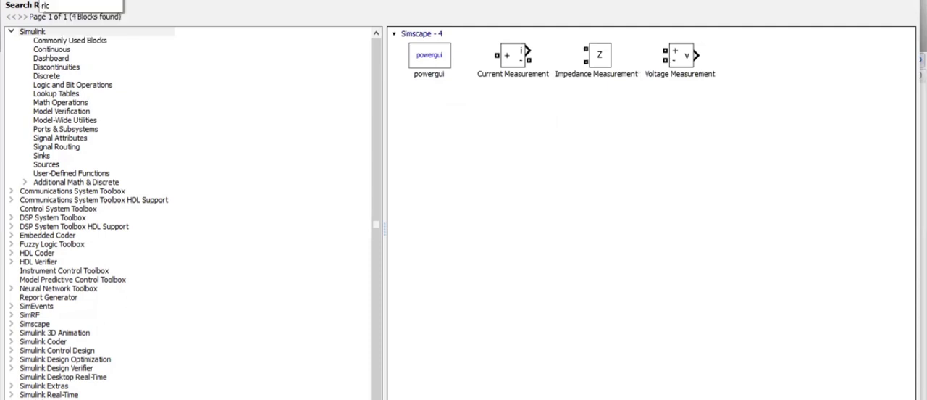
{"action": "key", "text": "Return"}
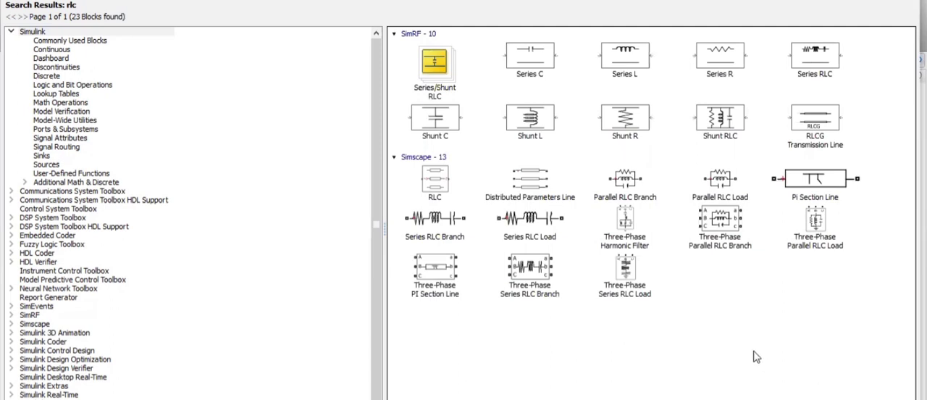
{"action": "left_click", "coordinate": [430, 231]}
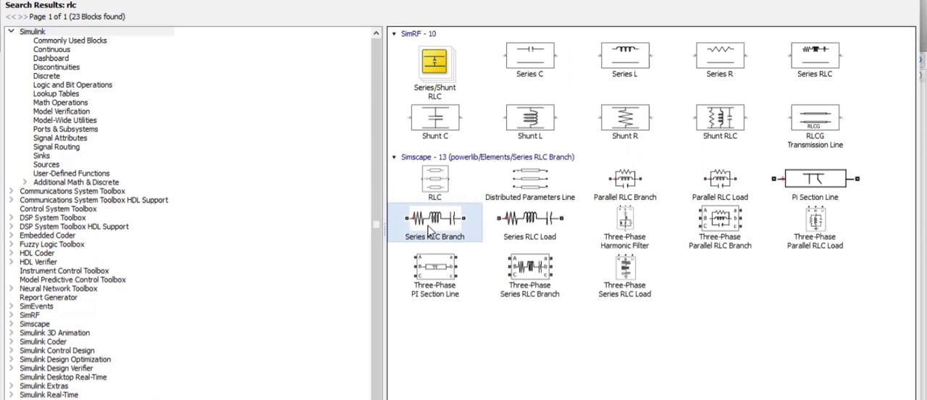
{"action": "right_click", "coordinate": [430, 231]}
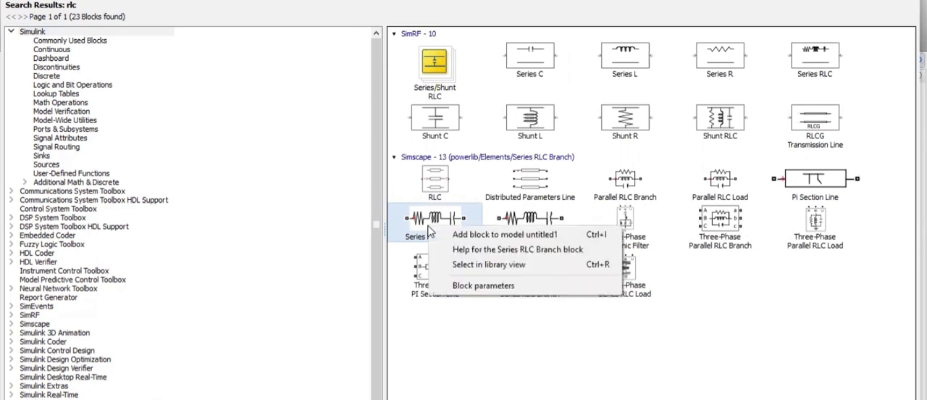
{"action": "left_click", "coordinate": [475, 236]}
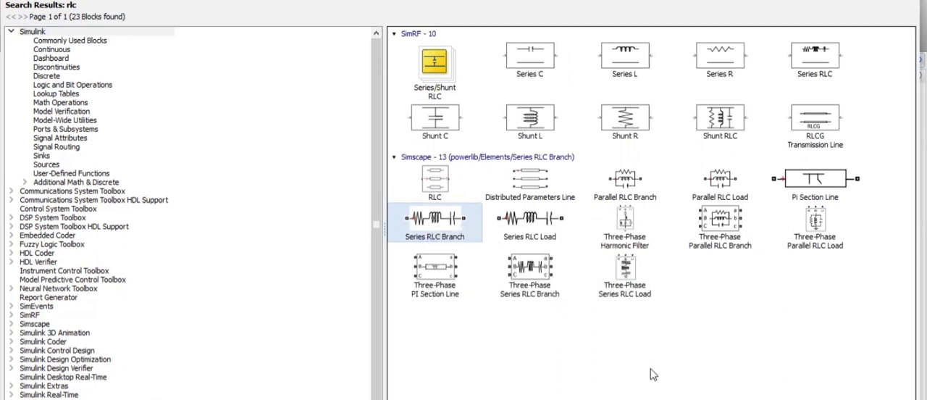
{"action": "left_click", "coordinate": [652, 374]}
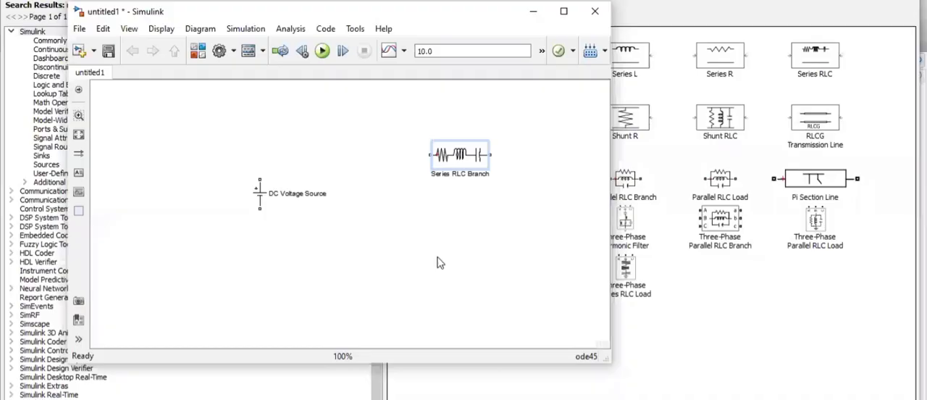
{"action": "double_click", "coordinate": [459, 158]}
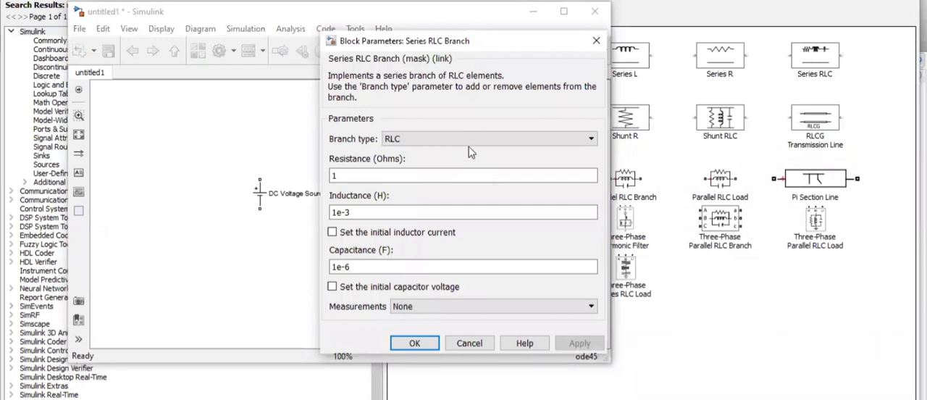
{"action": "left_click", "coordinate": [474, 142]}
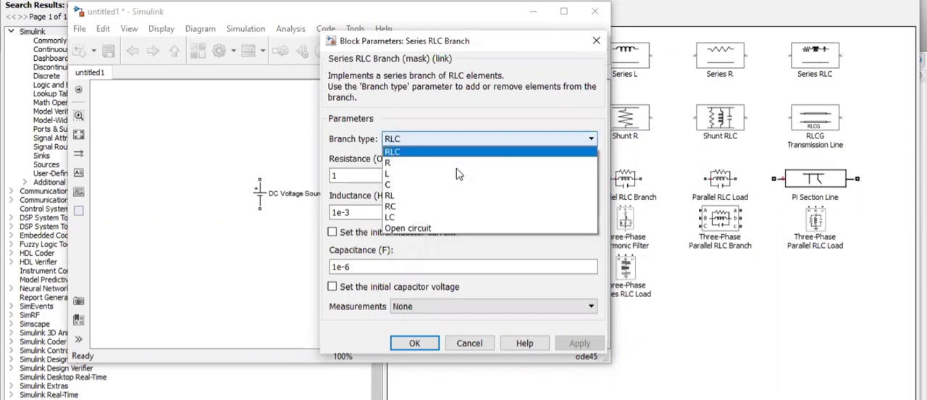
{"action": "left_click", "coordinate": [238, 123]}
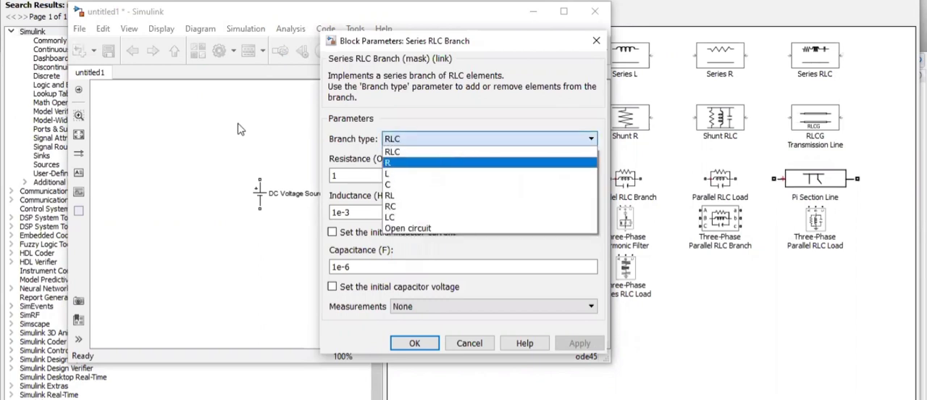
Duplicate the Series RLC Branch block and place the copy below the original
{"action": "right_click", "coordinate": [445, 156]}
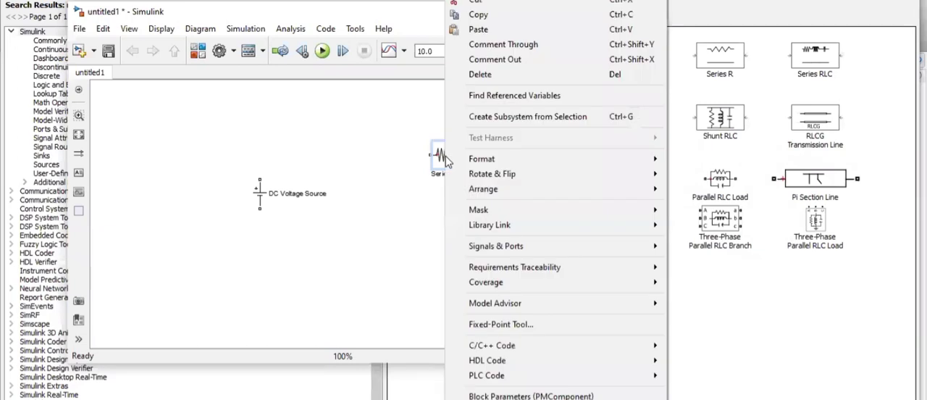
{"action": "left_click", "coordinate": [496, 18]}
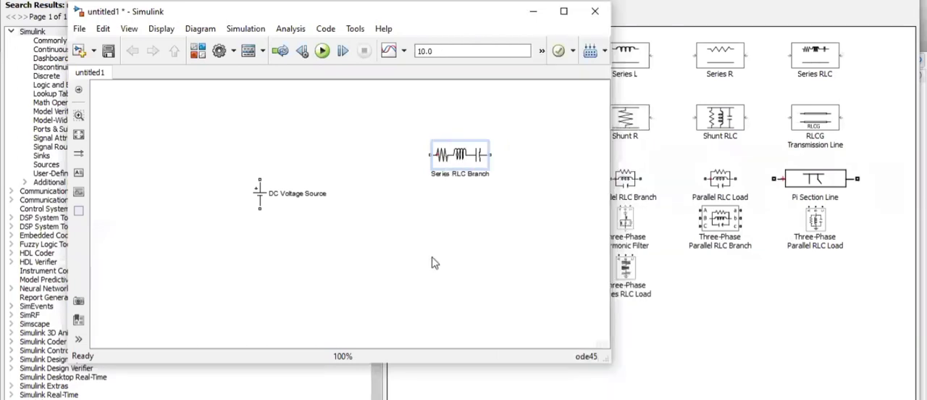
{"action": "key", "text": "ctrl+v"}
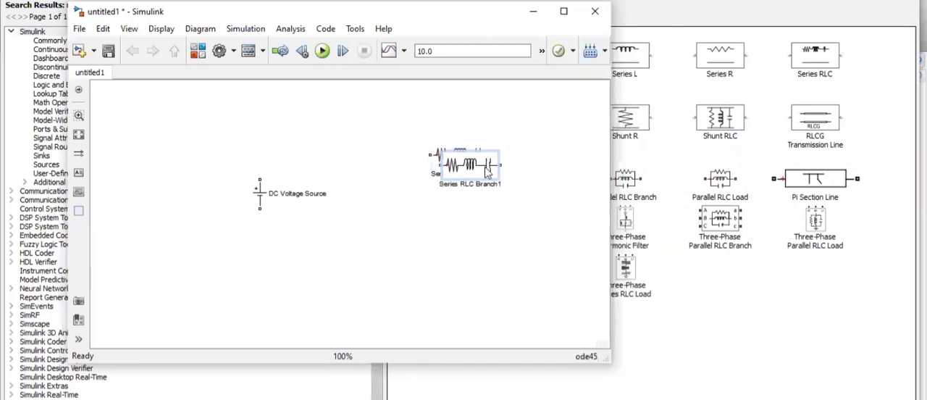
{"action": "left_click_drag", "start_coordinate": [489, 173], "coordinate": [496, 254]}
Set the original Series RLC Branch block's branch type to R, making it a pure resistor
{"action": "double_click", "coordinate": [461, 161]}
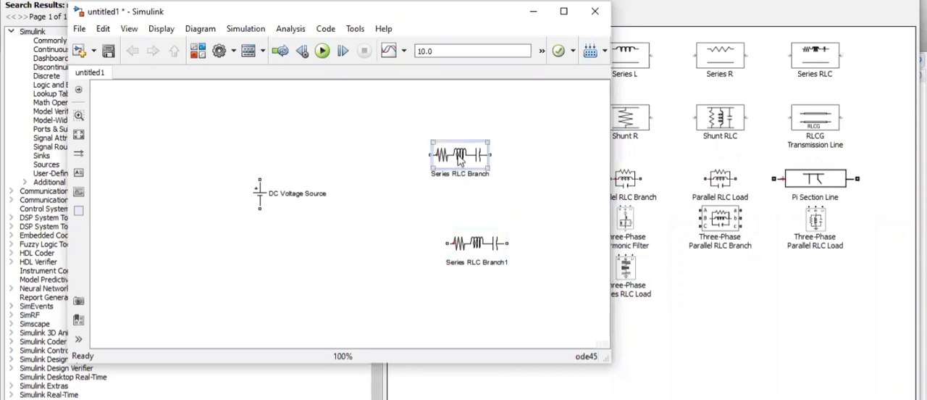
{"action": "left_click", "coordinate": [467, 140]}
{"action": "left_click", "coordinate": [443, 163]}
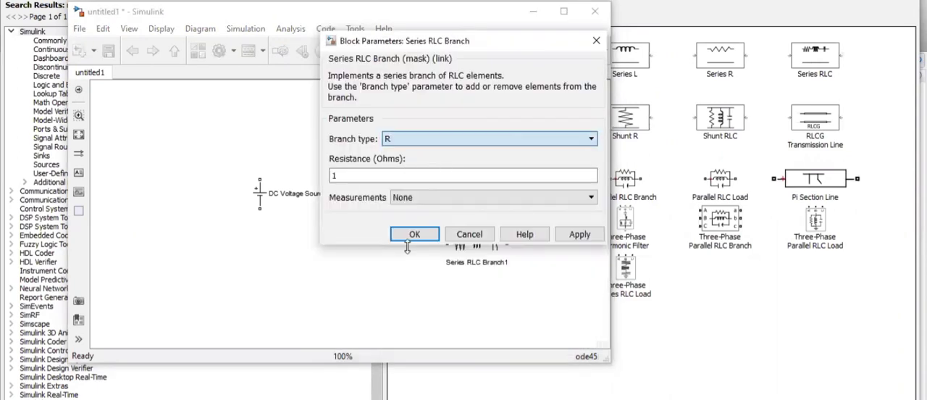
{"action": "left_click", "coordinate": [408, 235]}
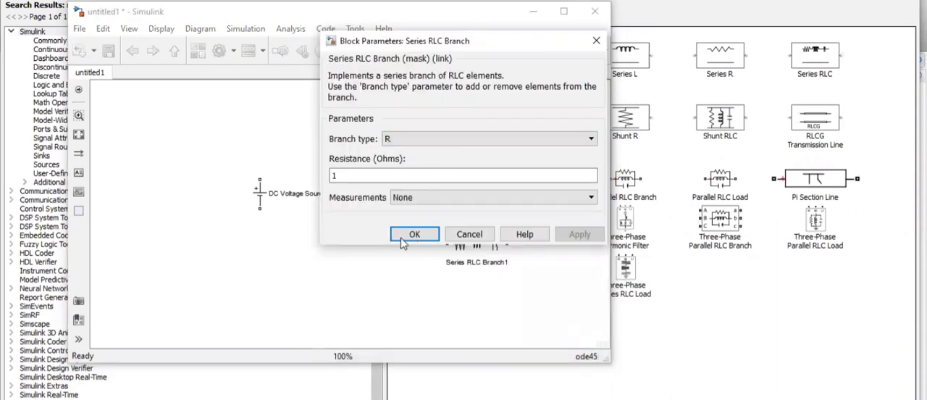
Set the copied Series RLC Branch block's branch type to L, making it a pure inductor
{"action": "double_click", "coordinate": [477, 244]}
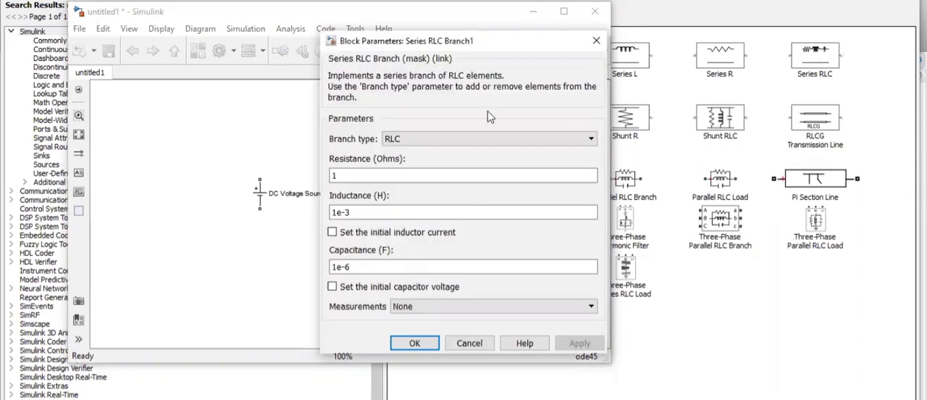
{"action": "left_click", "coordinate": [474, 175]}
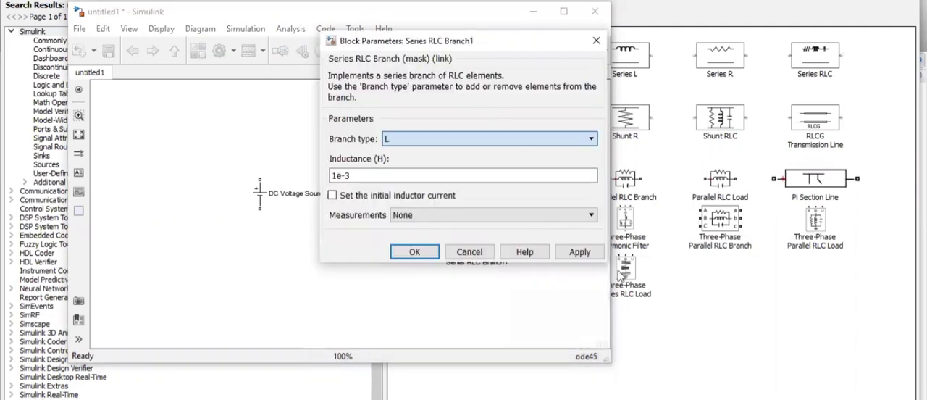
{"action": "left_click", "coordinate": [592, 253]}
{"action": "left_click", "coordinate": [409, 255]}
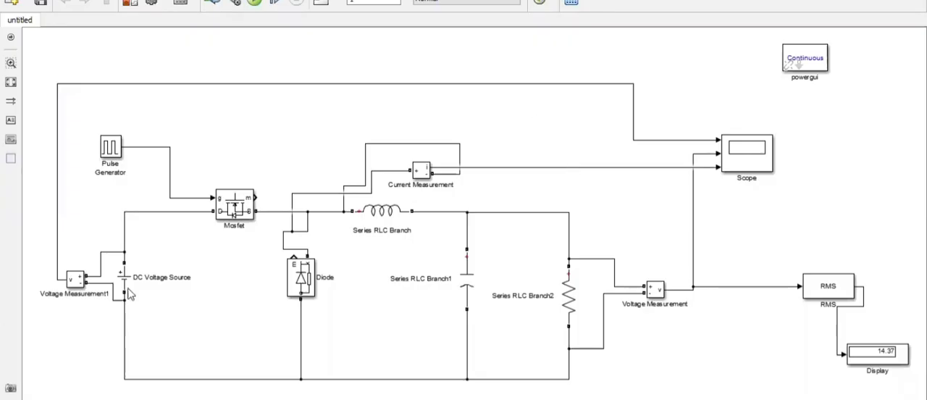
Examine the finished converter circuit in the untitled model, covering its switching, filter, load and measurement blocks, scope and powergui
{"action": "left_click", "coordinate": [233, 209]}
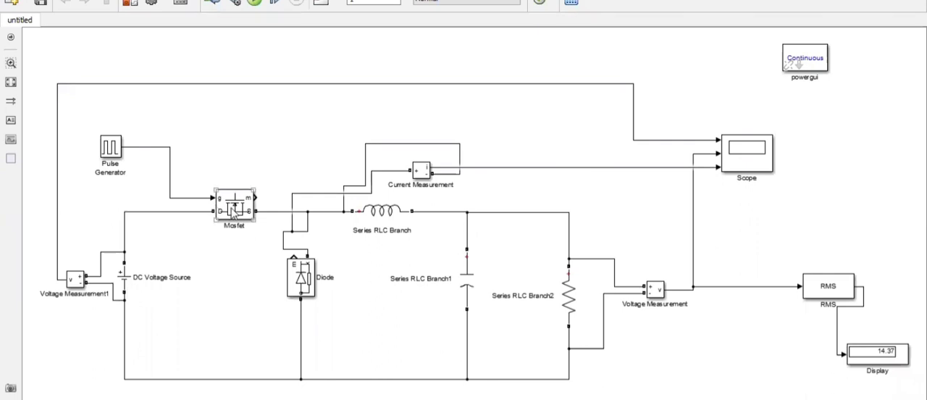
{"action": "left_click", "coordinate": [310, 284]}
{"action": "left_click", "coordinate": [431, 228]}
{"action": "left_click", "coordinate": [467, 283]}
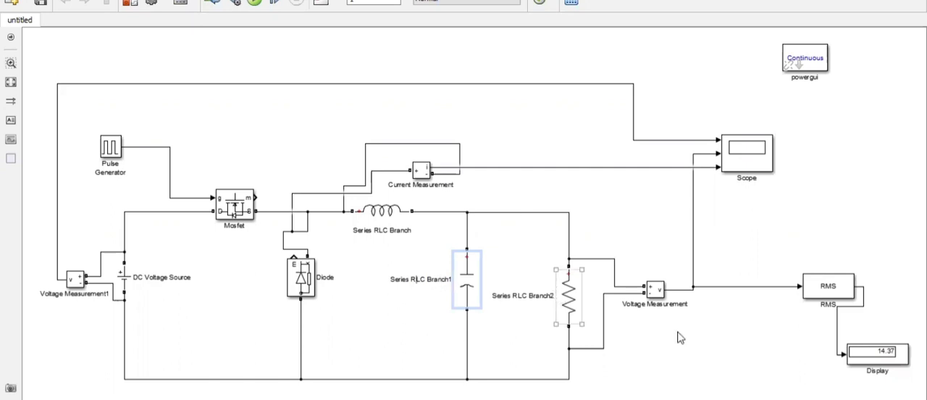
{"action": "left_click", "coordinate": [657, 289]}
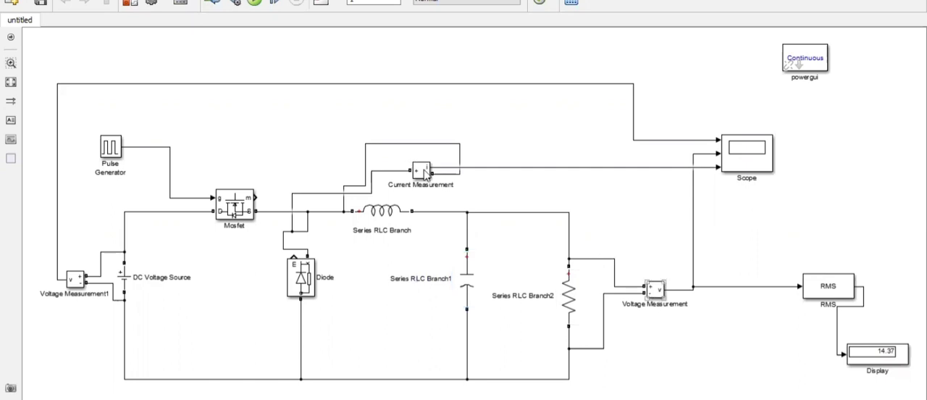
{"action": "left_click", "coordinate": [426, 174]}
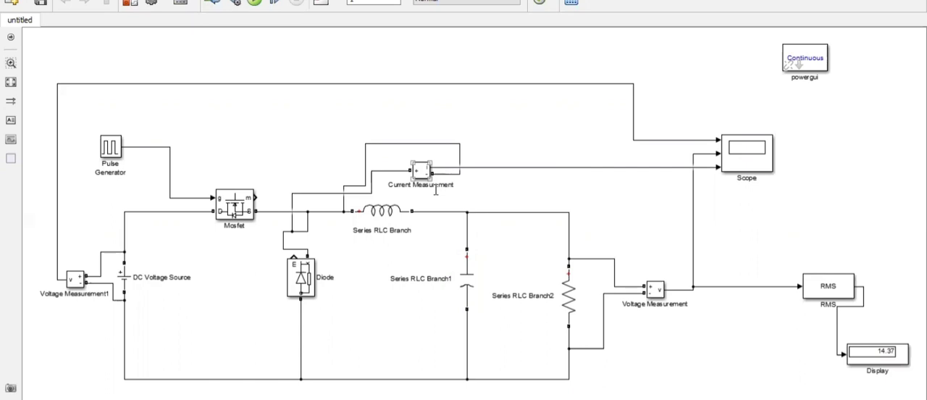
{"action": "left_click", "coordinate": [813, 160]}
{"action": "left_click", "coordinate": [774, 163]}
{"action": "left_click", "coordinate": [842, 224]}
{"action": "left_click", "coordinate": [832, 275]}
{"action": "left_click", "coordinate": [810, 224]}
{"action": "left_click", "coordinate": [807, 61]}
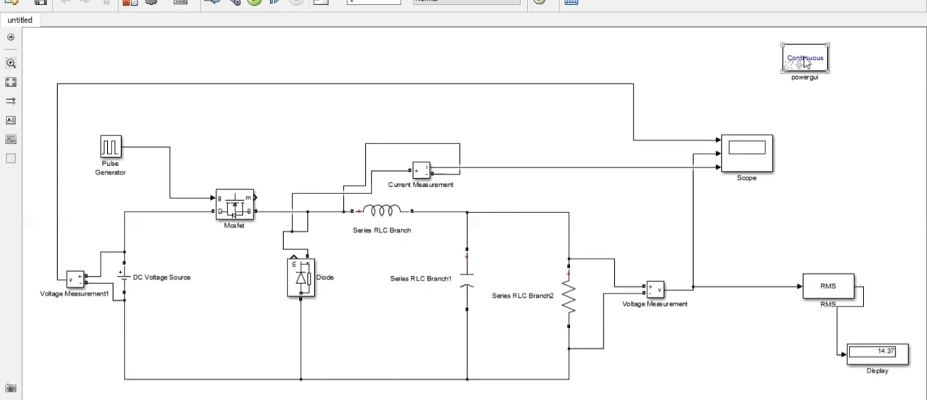
{"action": "left_click", "coordinate": [377, 84]}
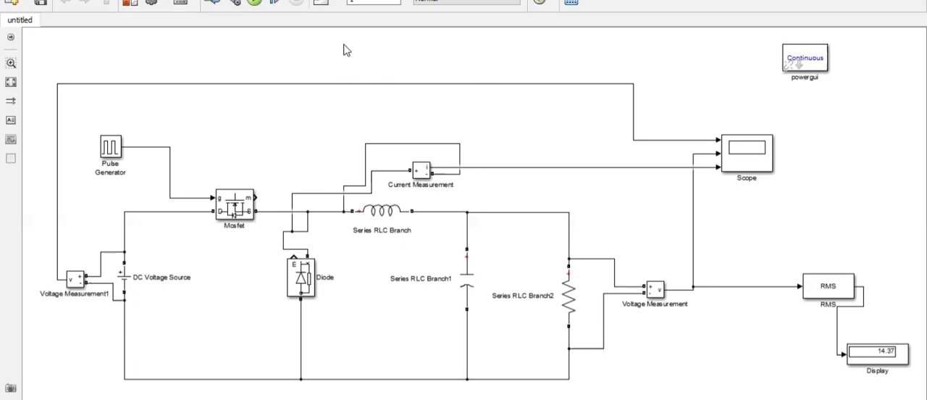
Open the block parameters of the DC Voltage Source in the finished circuit to inspect its amplitude
{"action": "left_click", "coordinate": [369, 3]}
{"action": "left_click", "coordinate": [130, 282]}
{"action": "double_click", "coordinate": [129, 283]}
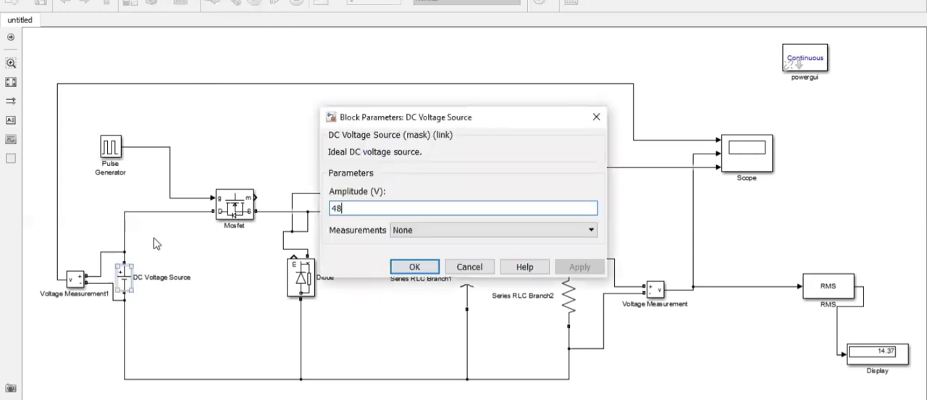
Check the amplitude set for the DC Voltage Source and close its block parameters
{"action": "left_click", "coordinate": [370, 208]}
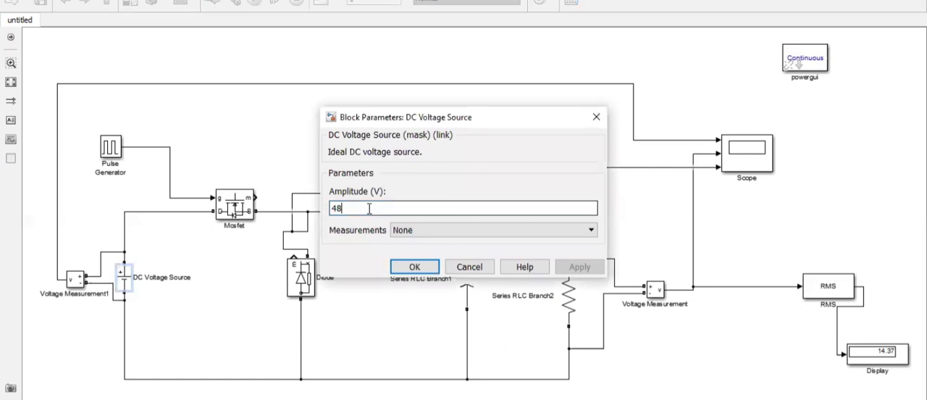
{"action": "left_click", "coordinate": [413, 267]}
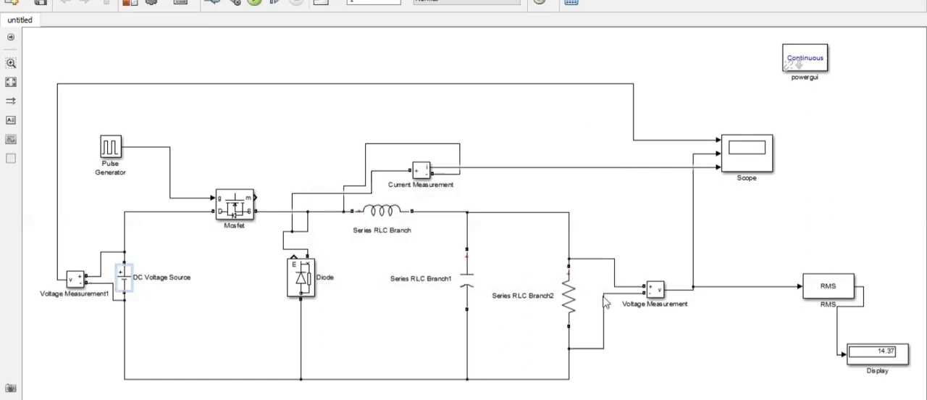
Inspect the inductance of the Series RLC Branch inductor and the capacitance of the Series RLC Branch1 capacitor
{"action": "left_click", "coordinate": [386, 211]}
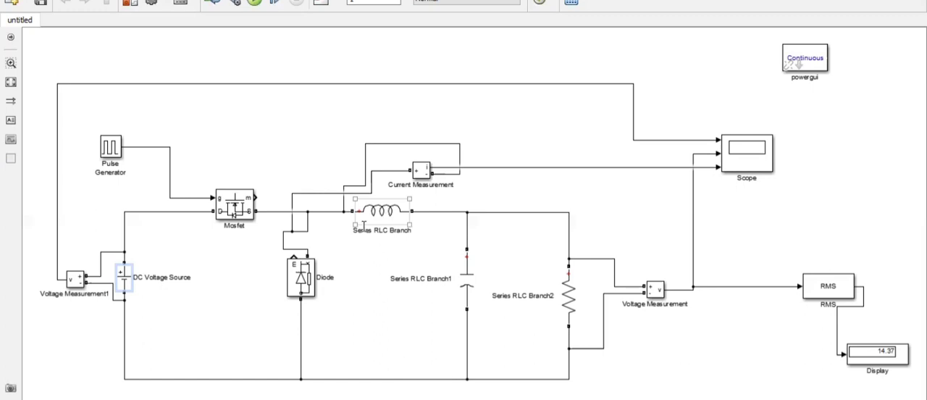
{"action": "double_click", "coordinate": [387, 212]}
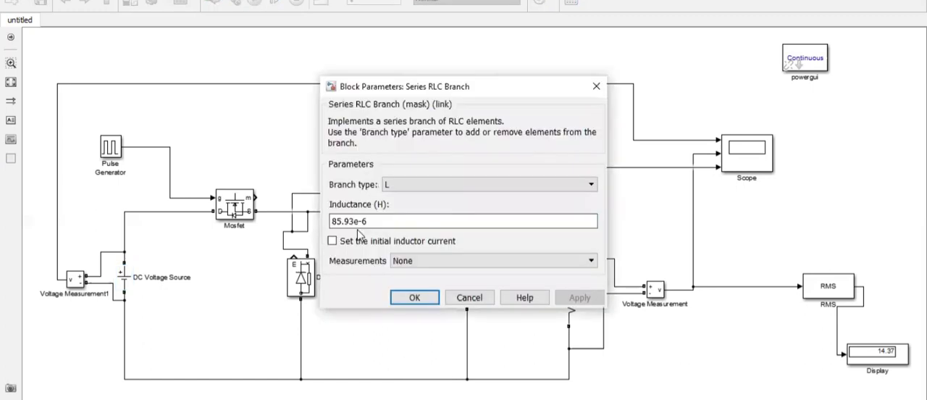
{"action": "left_click", "coordinate": [414, 298]}
{"action": "double_click", "coordinate": [468, 276]}
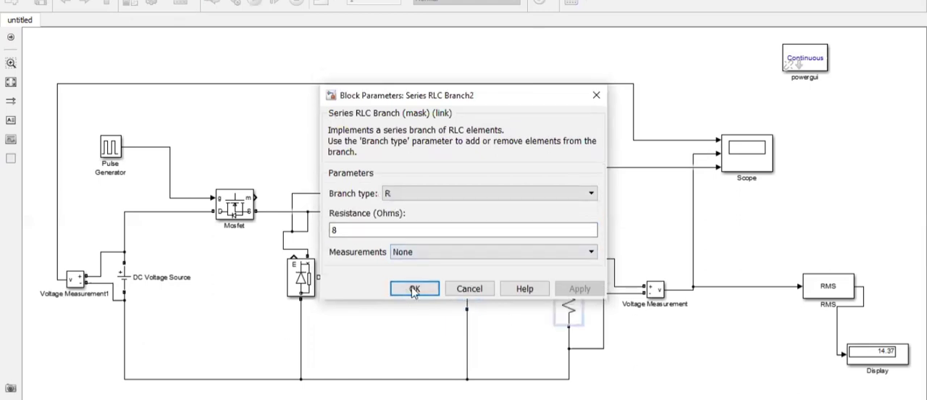
{"action": "left_click", "coordinate": [413, 295]}
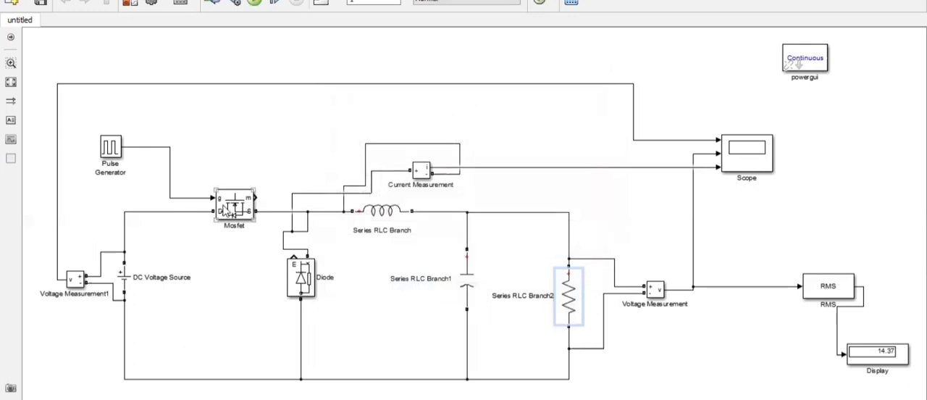
Review the Pulse Generator's amplitude, period and pulse width in its block parameters
{"action": "left_click", "coordinate": [120, 155]}
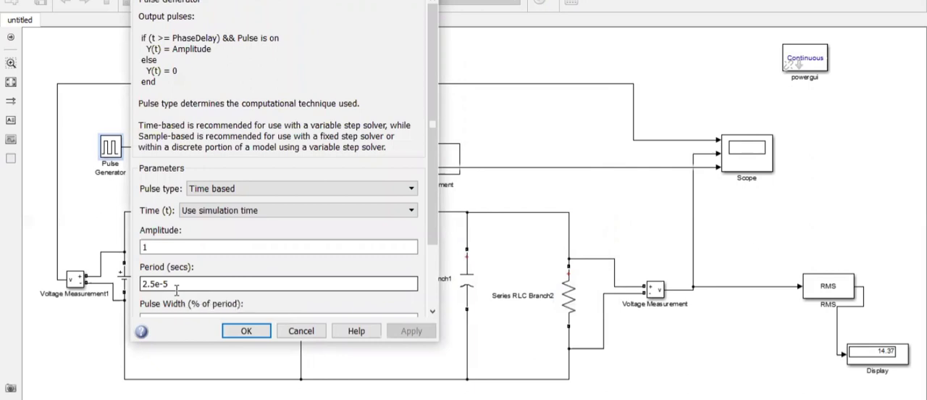
{"action": "left_click", "coordinate": [216, 250]}
{"action": "scroll", "coordinate": [216, 250], "scroll_direction": "down", "scroll_amount": 1}
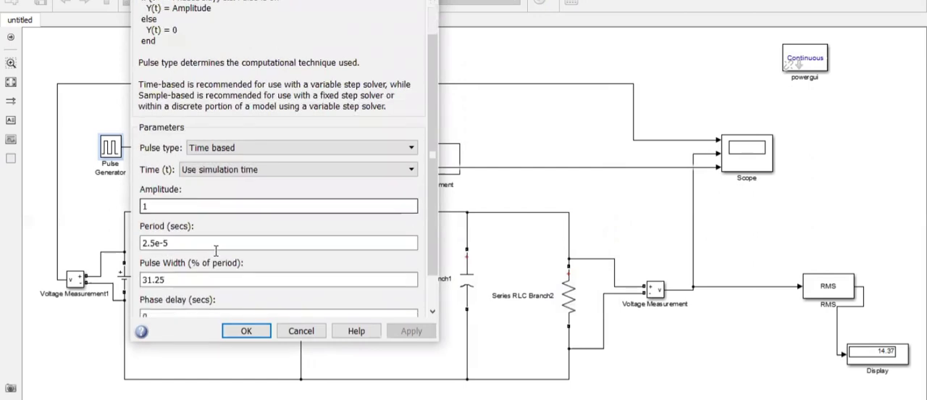
{"action": "left_click", "coordinate": [174, 283]}
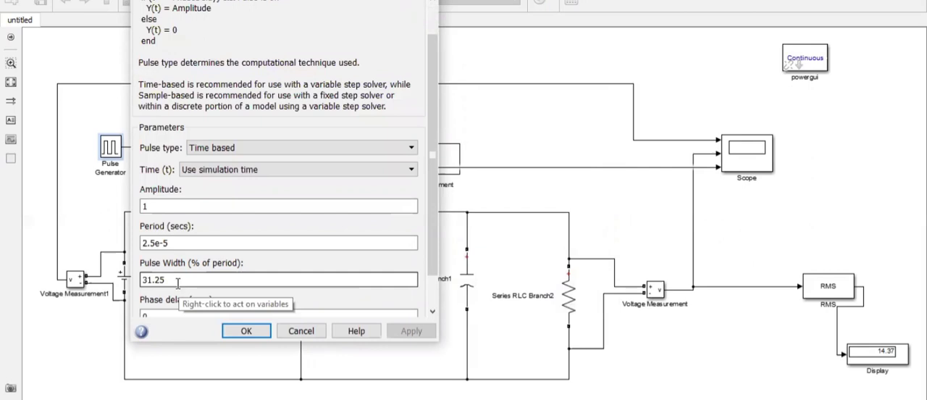
{"action": "left_click", "coordinate": [246, 331]}
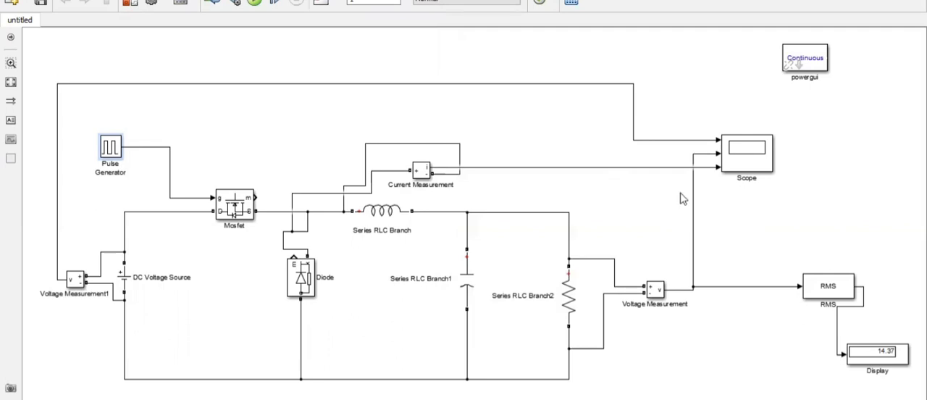
Run the converter simulation and open the Scope to display the measured waveforms
{"action": "left_click", "coordinate": [255, 5]}
{"action": "left_click", "coordinate": [745, 154]}
{"action": "double_click", "coordinate": [745, 155]}
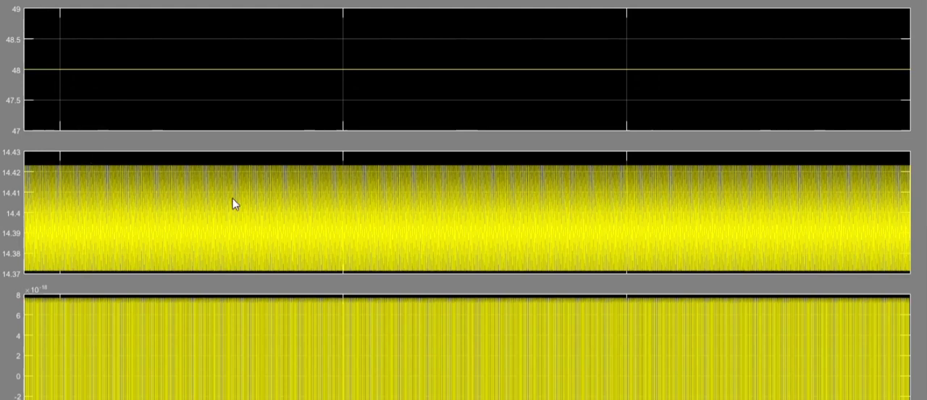
Examine the output voltage ripple in the Scope's second plot, below the source voltage trace
{"action": "left_click_drag", "start_coordinate": [49, 199], "coordinate": [233, 199]}
{"action": "left_click_drag", "start_coordinate": [118, 196], "coordinate": [324, 196]}
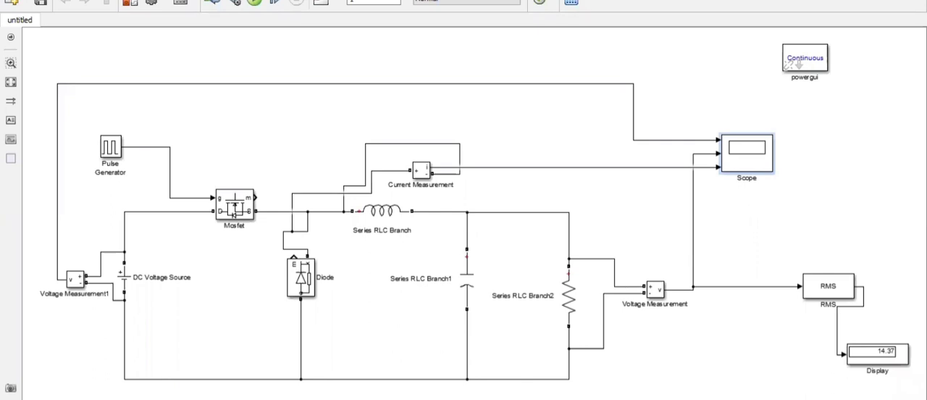
{"action": "mouse_move", "coordinate": [576, 398]}
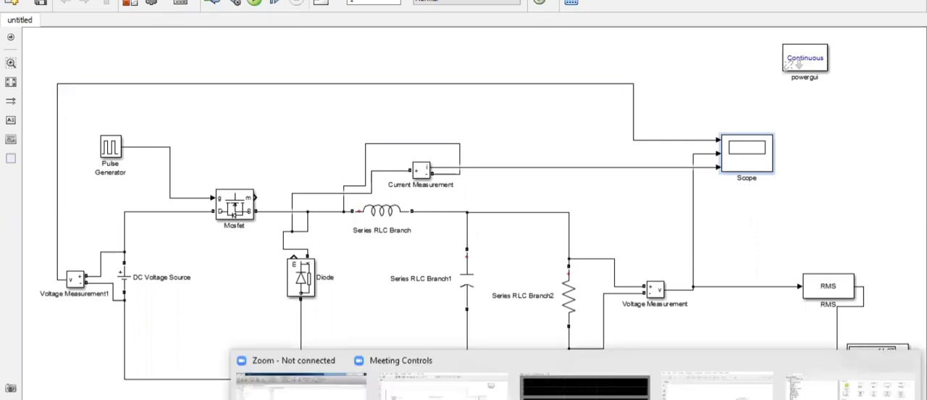